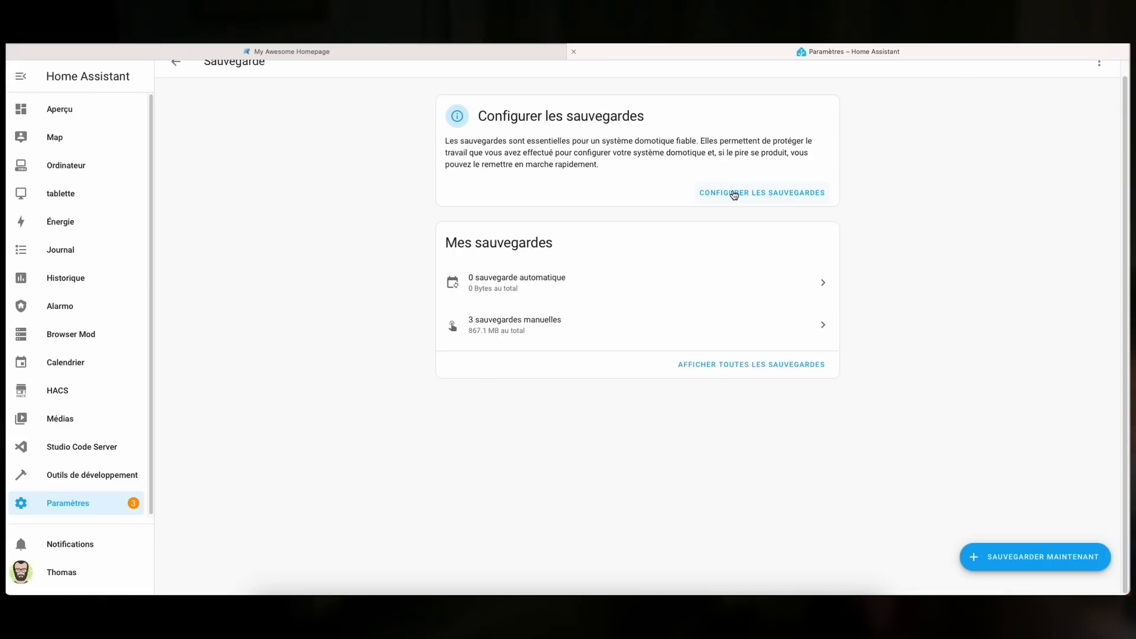
- Start configuring backups, copy the encryption key, and choose the Personnalisé setup for automatic backups
left_click(733, 194)
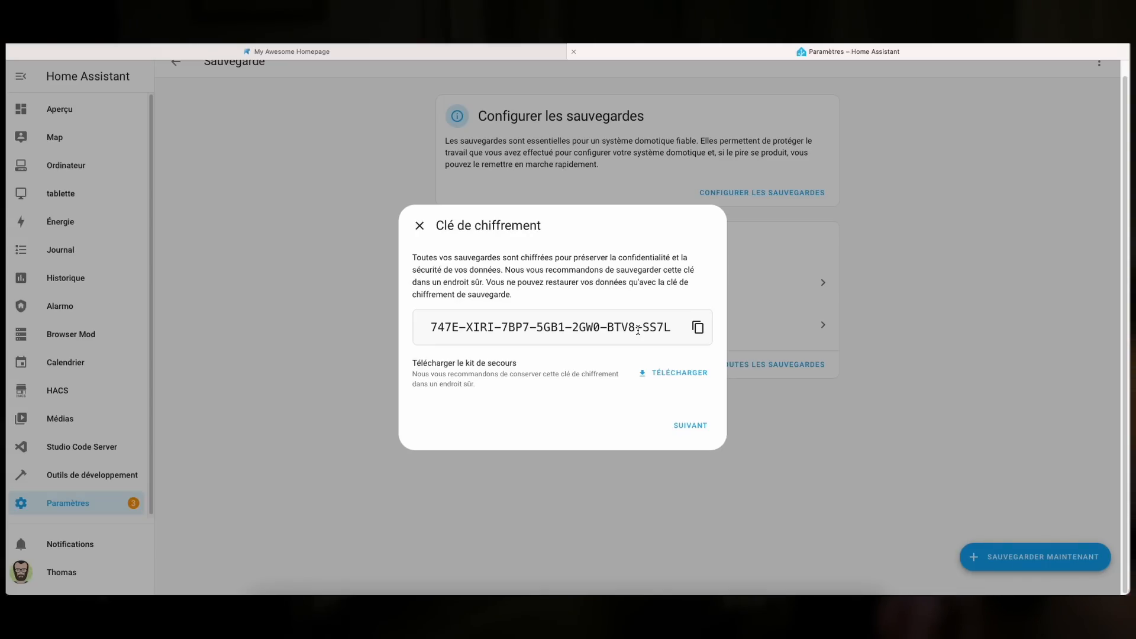
left_click(697, 329)
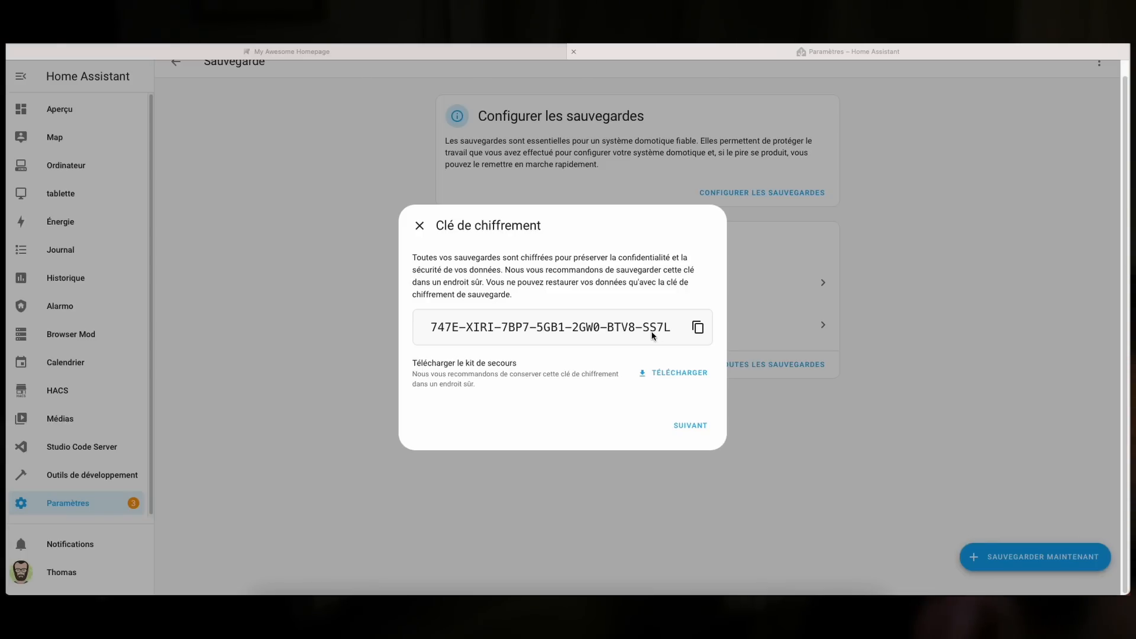
left_click(691, 425)
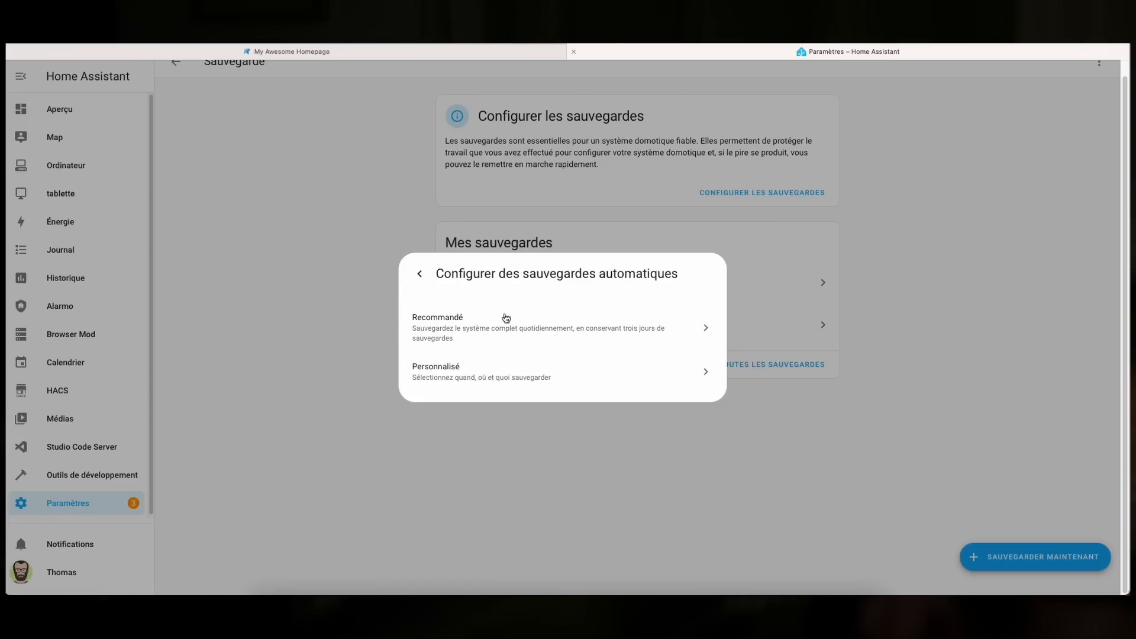
left_click(464, 383)
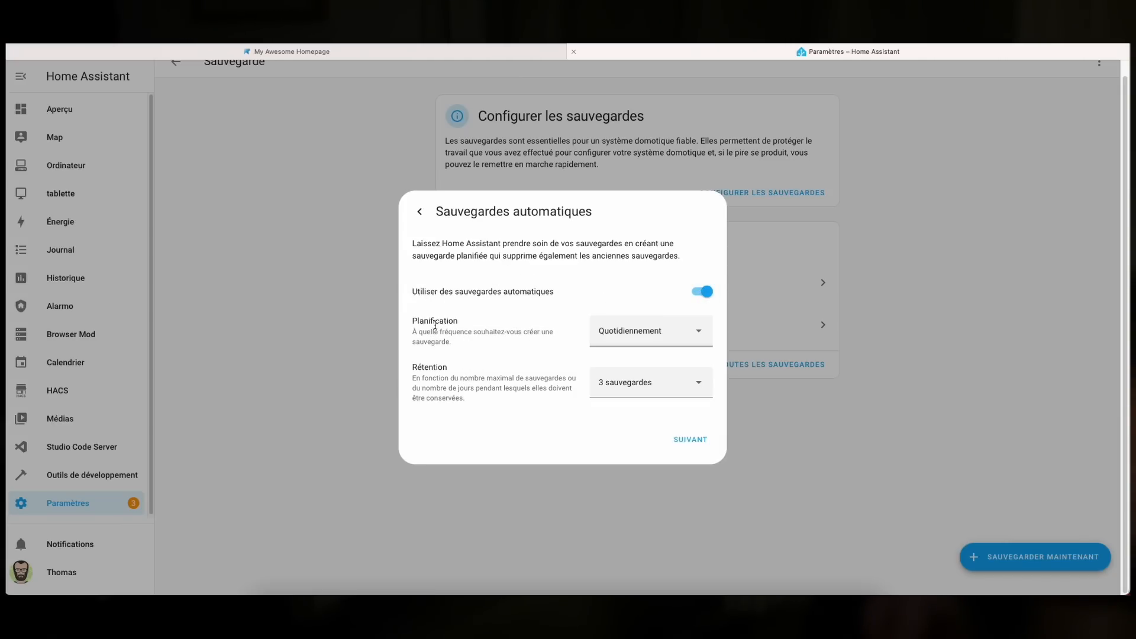
- Schedule the automatic backups for "Le dimanche à 4:45"
left_click(641, 332)
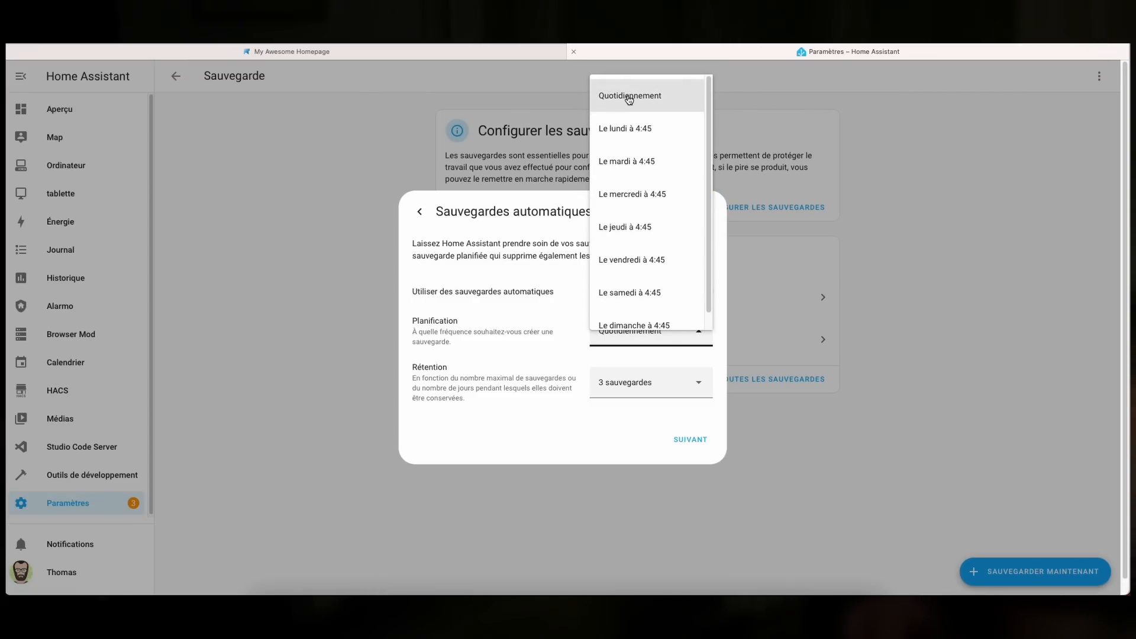
scroll(621, 139, "down", 2)
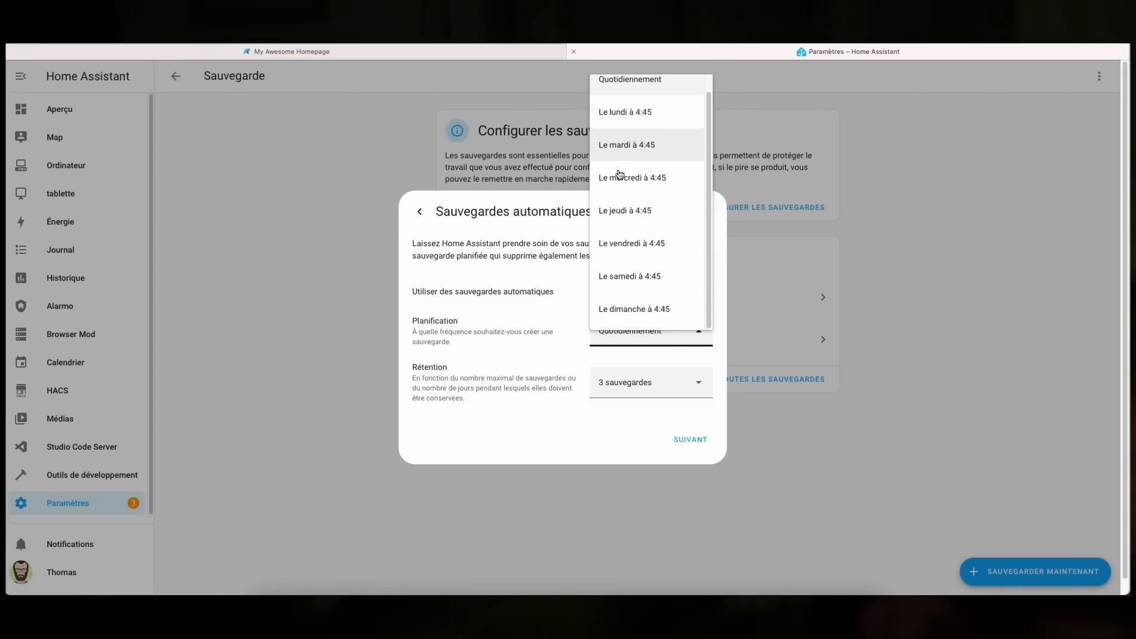
left_click(624, 298)
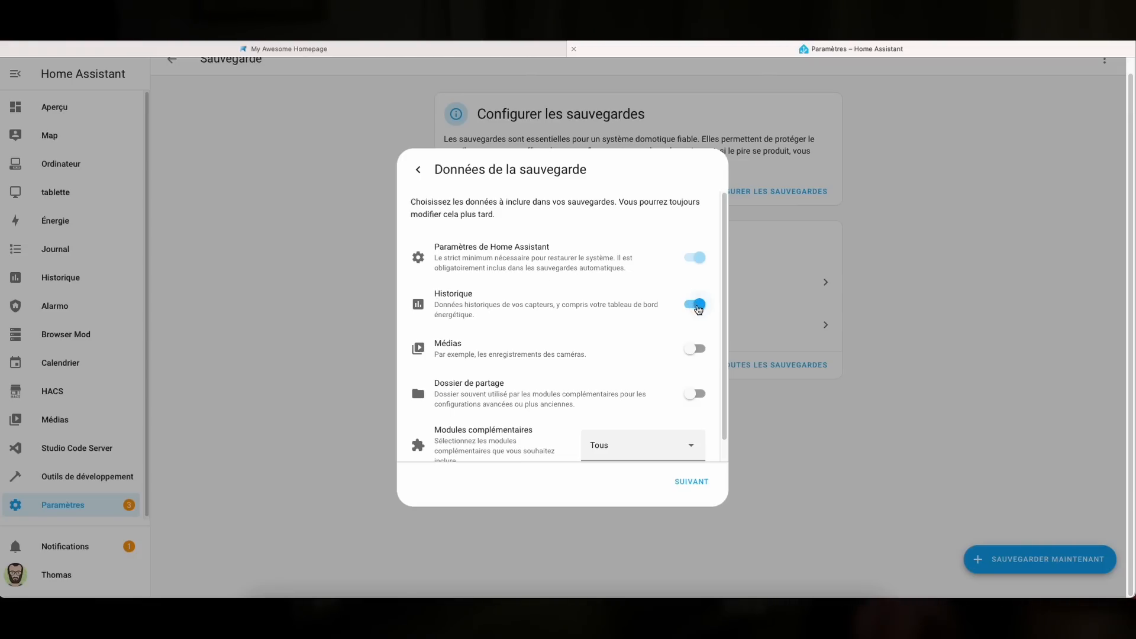
- Try the Personnalisé option for the add-ons in the backup data and review the individual add-ons offered
scroll(578, 350, "down", 1)
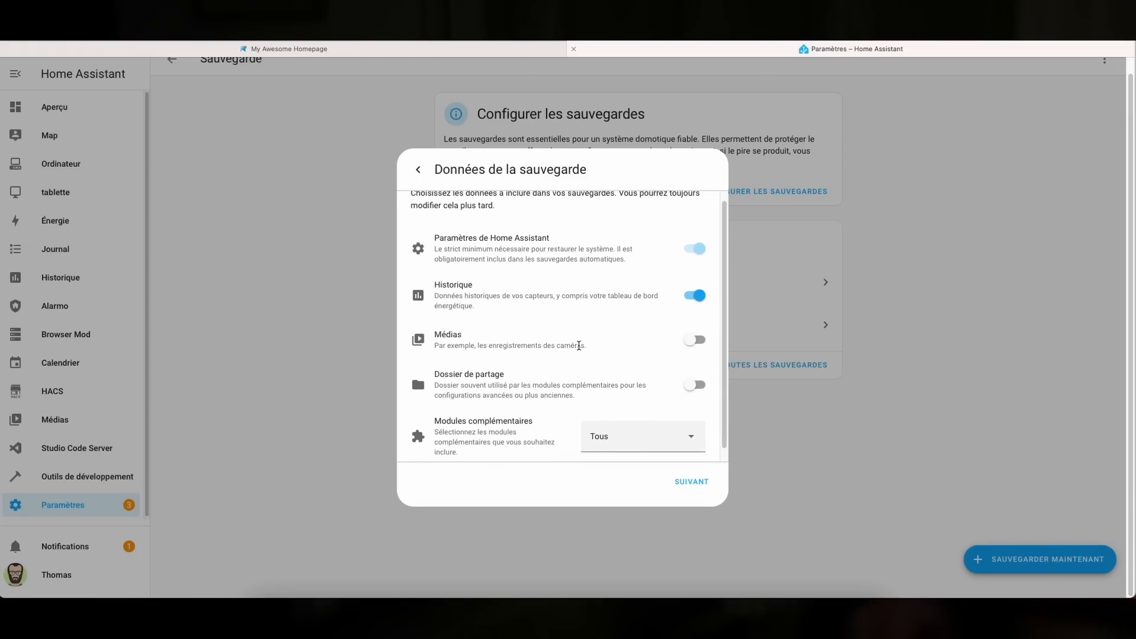
scroll(579, 345, "down", 1)
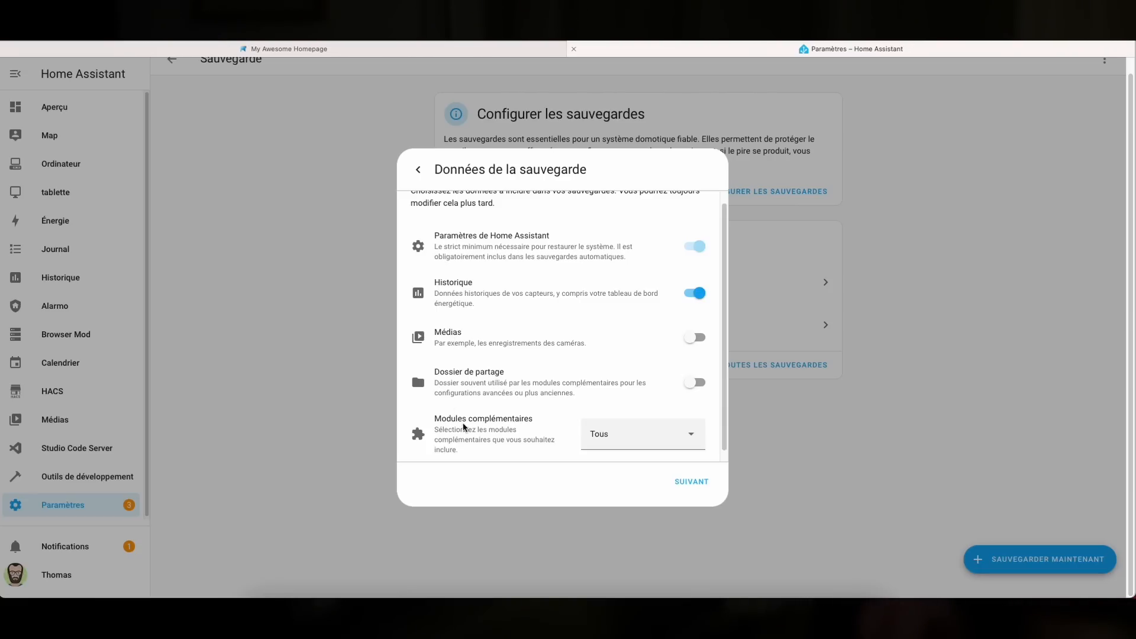
scroll(487, 421, "down", 1)
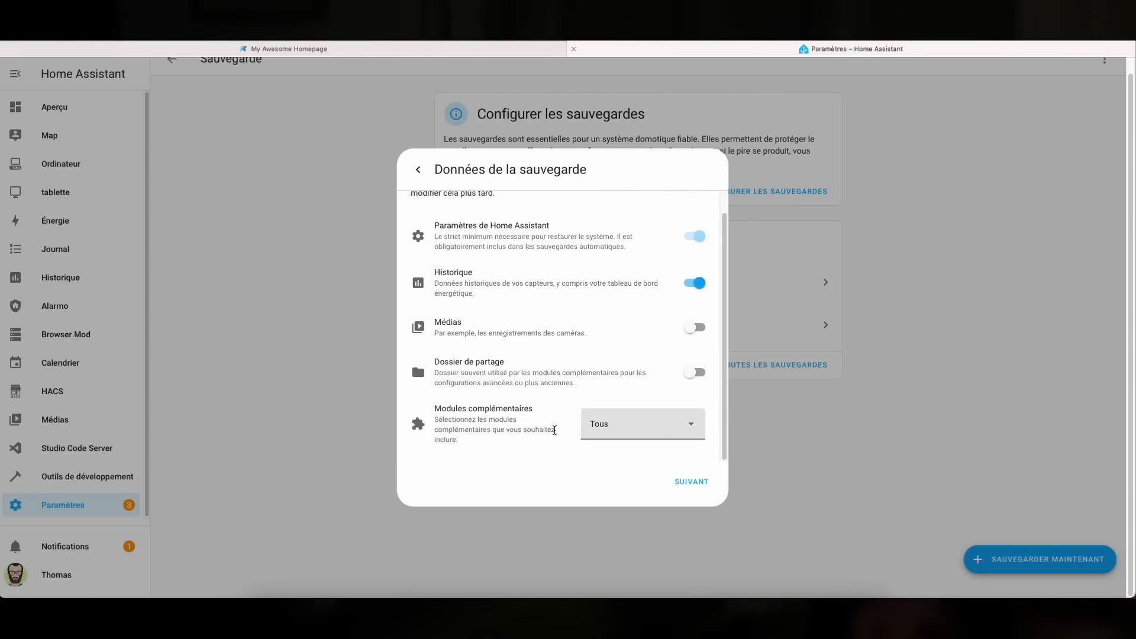
left_click(615, 424)
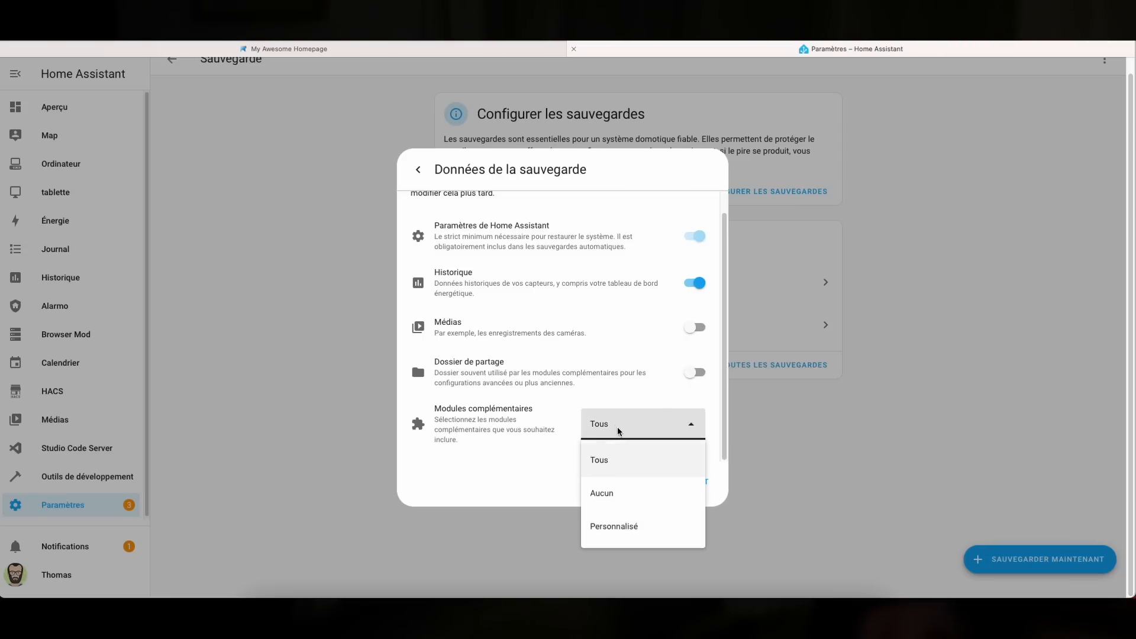
left_click(625, 527)
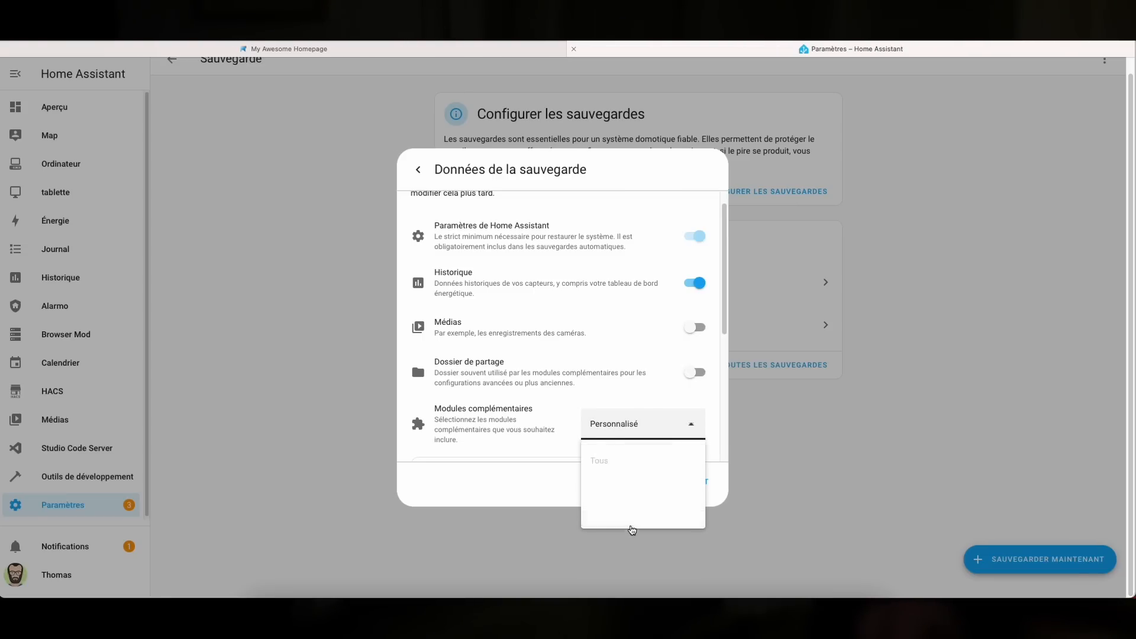
left_click(631, 424)
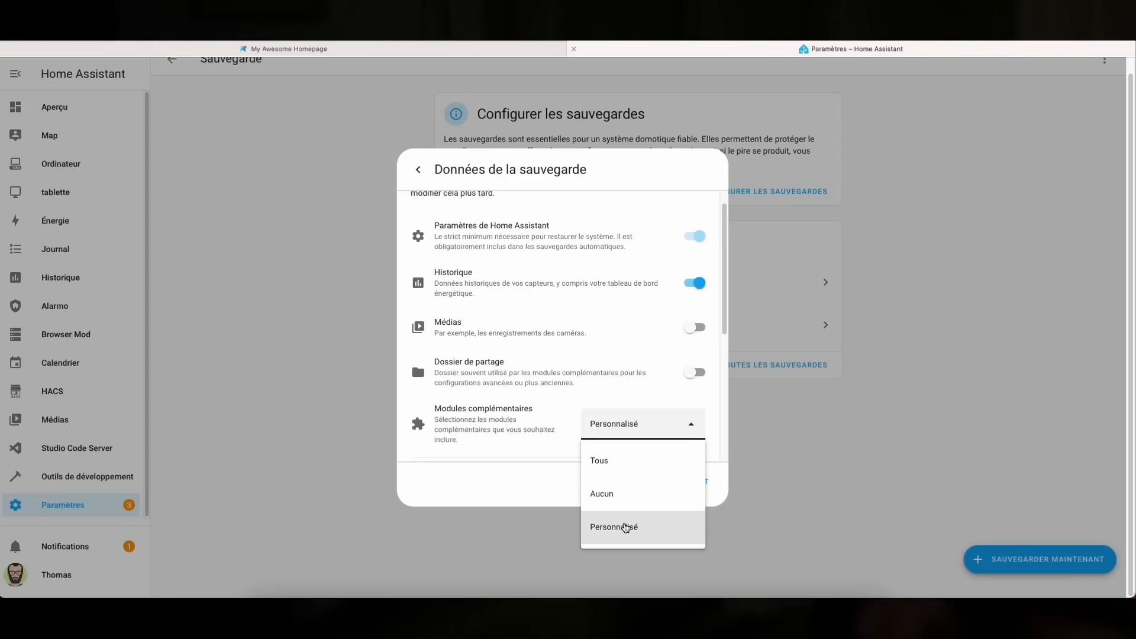
left_click(621, 525)
scroll(530, 399, "down", 1)
scroll(531, 399, "down", 3)
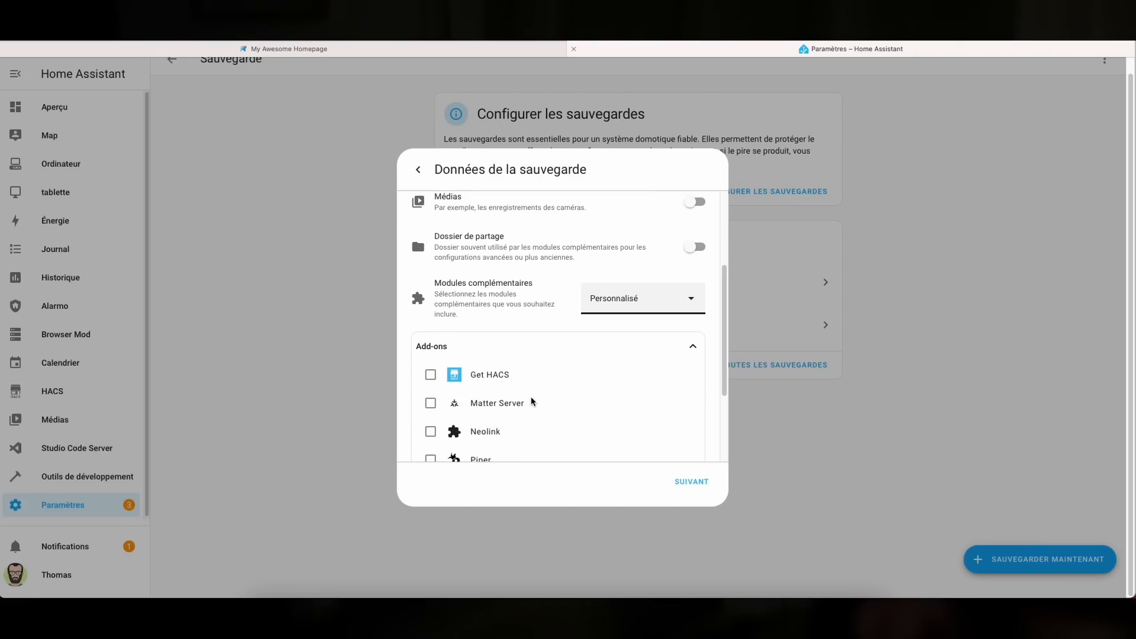
scroll(593, 340, "up", 5)
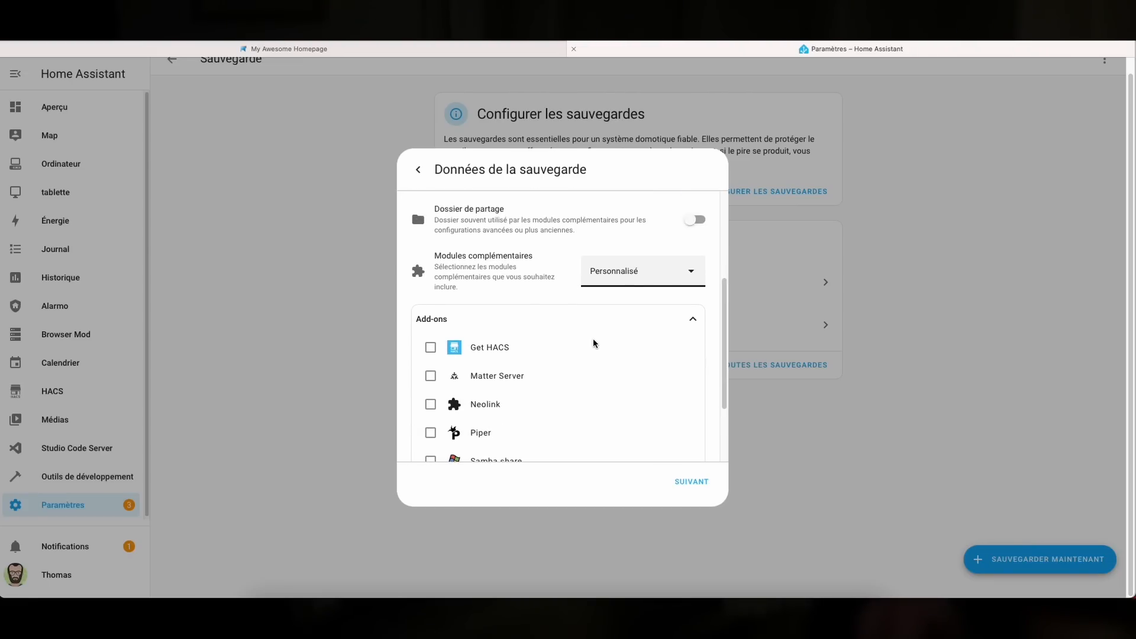
- Set the included Modules complémentaires to Tous and continue to the backup locations
left_click(636, 456)
left_click(600, 480)
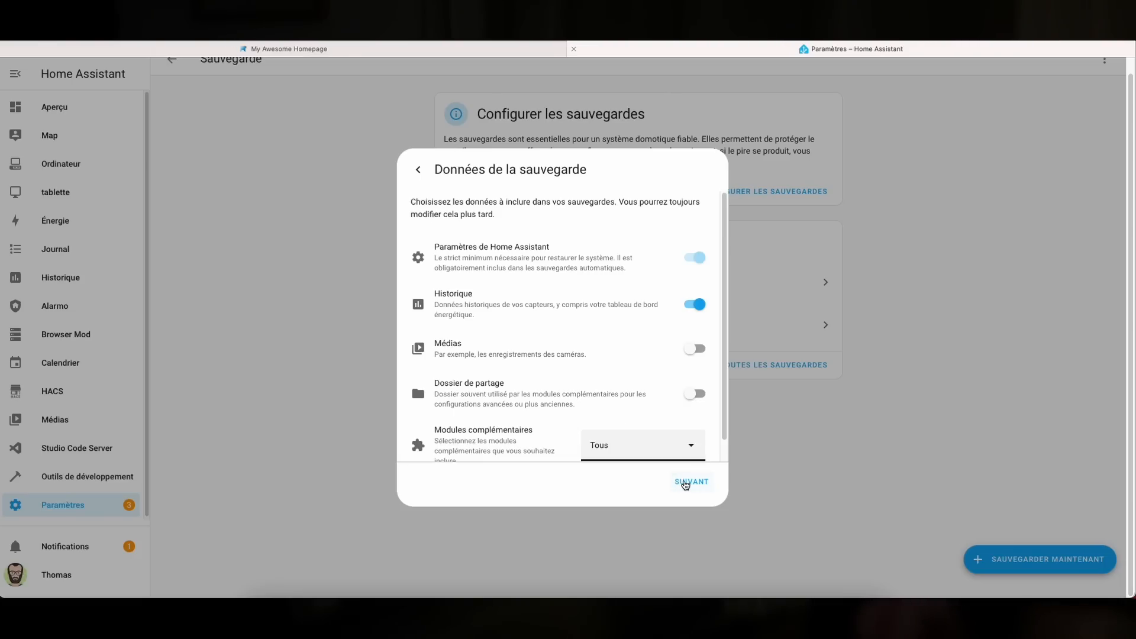
left_click(689, 481)
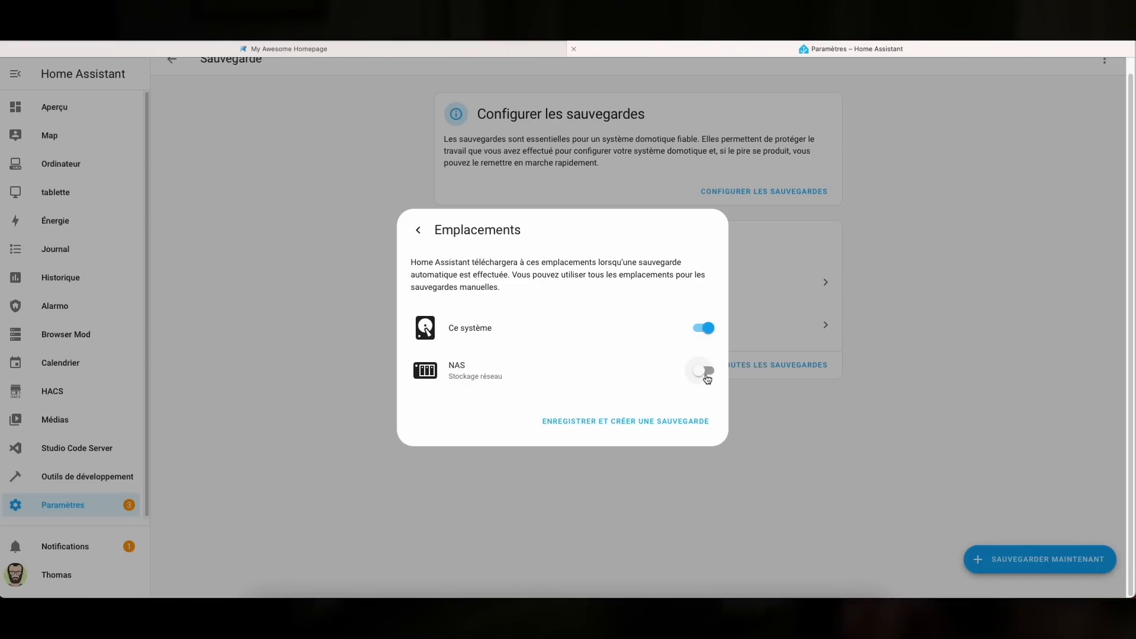
- Enable the NAS network storage as a backup location, then save the configuration and create a backup
left_click(707, 372)
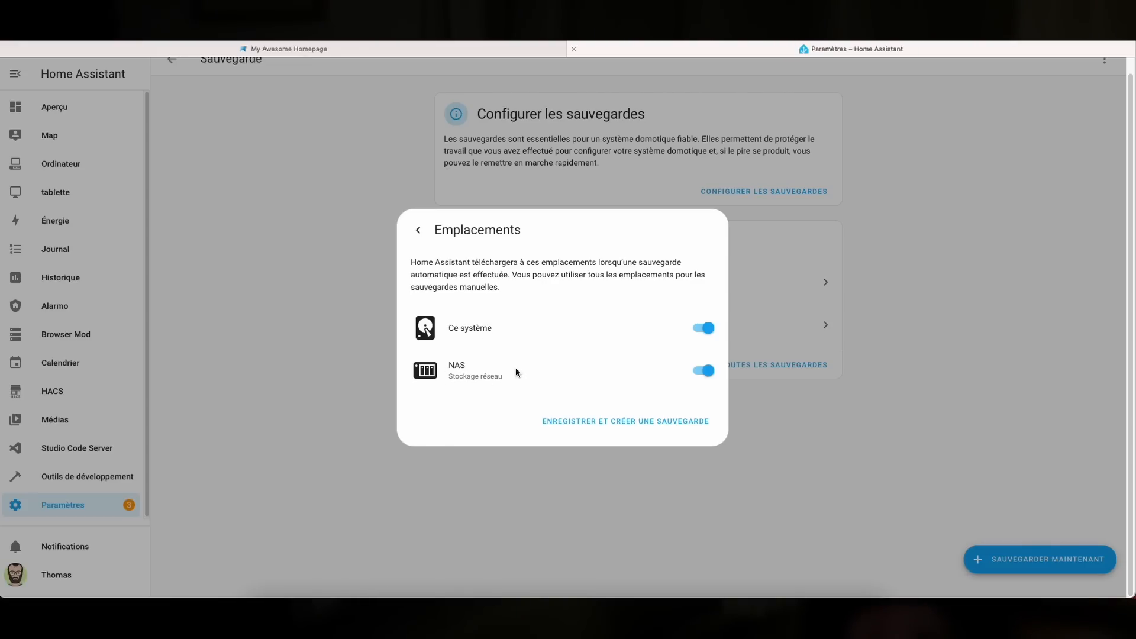
left_click(632, 423)
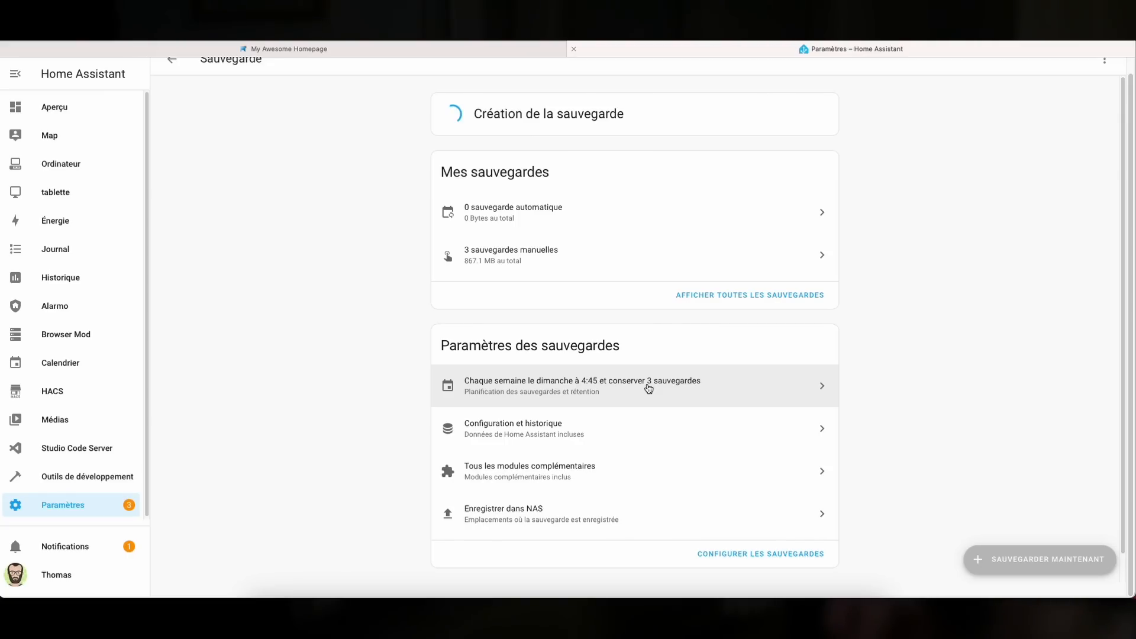
scroll(557, 152, "up", 1)
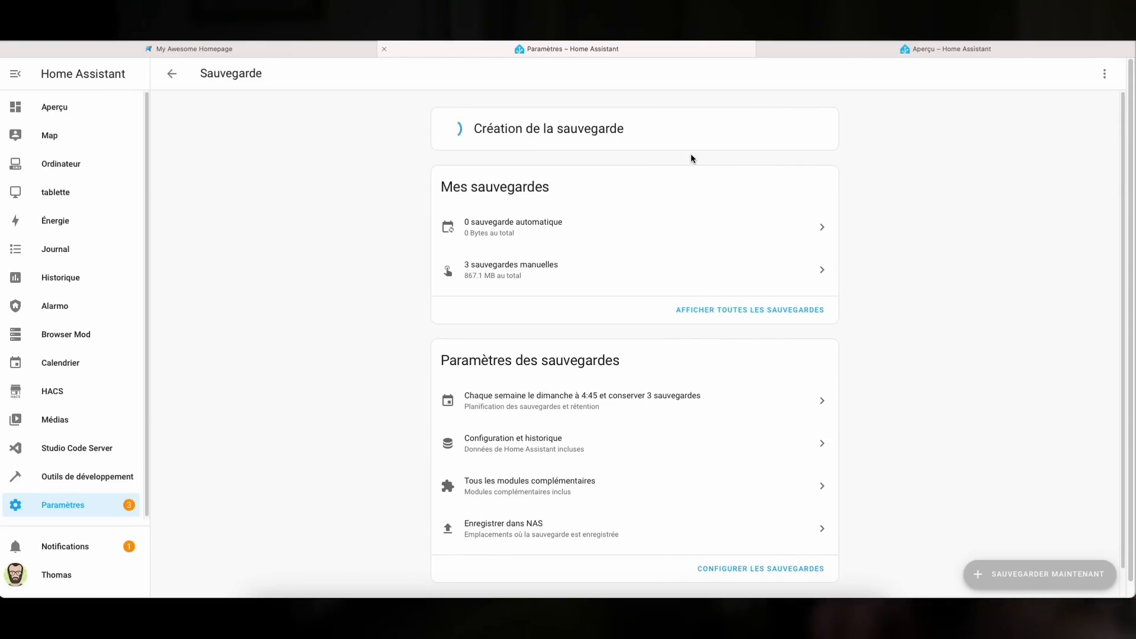
- Switch to the second Home Assistant instance and open its Sauvegardes page in the system settings
left_click(928, 53)
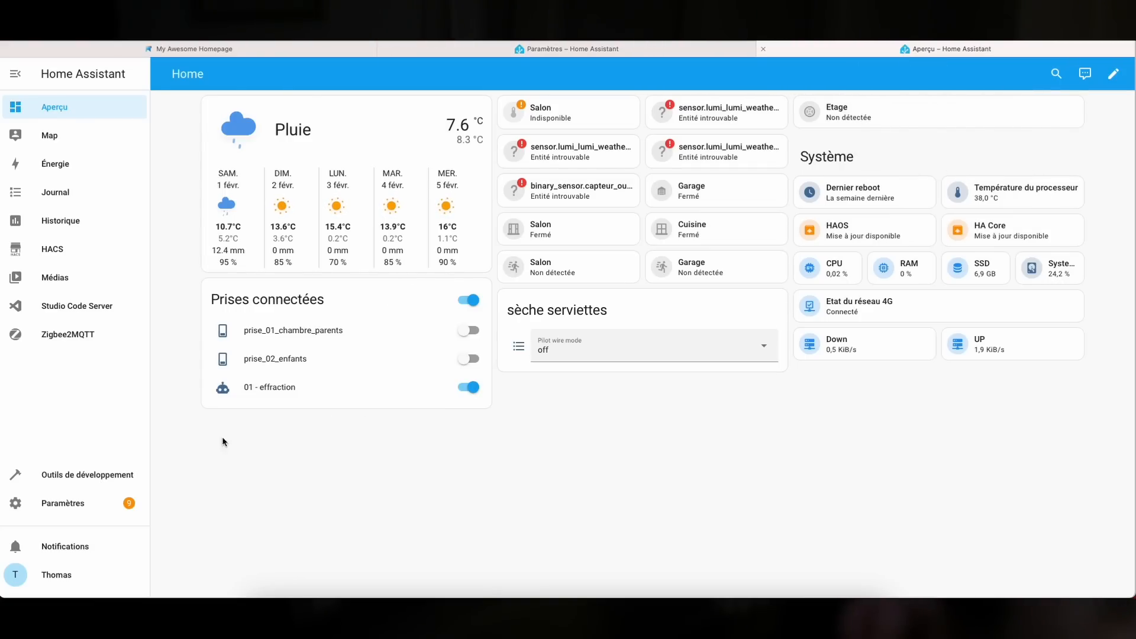
left_click(61, 504)
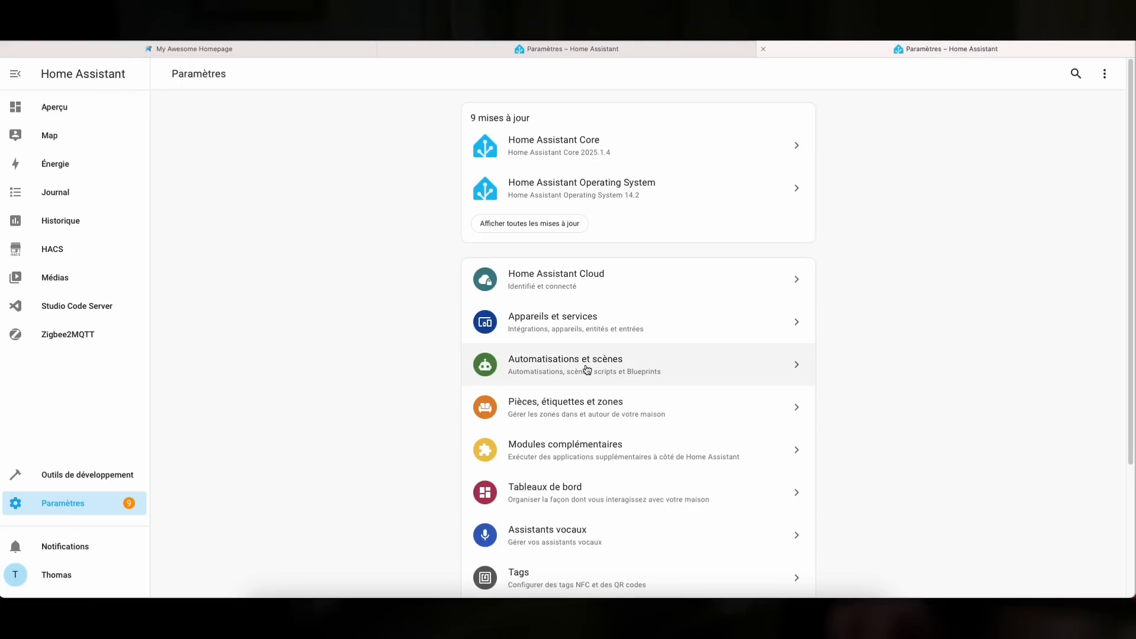
scroll(526, 332, "down", 3)
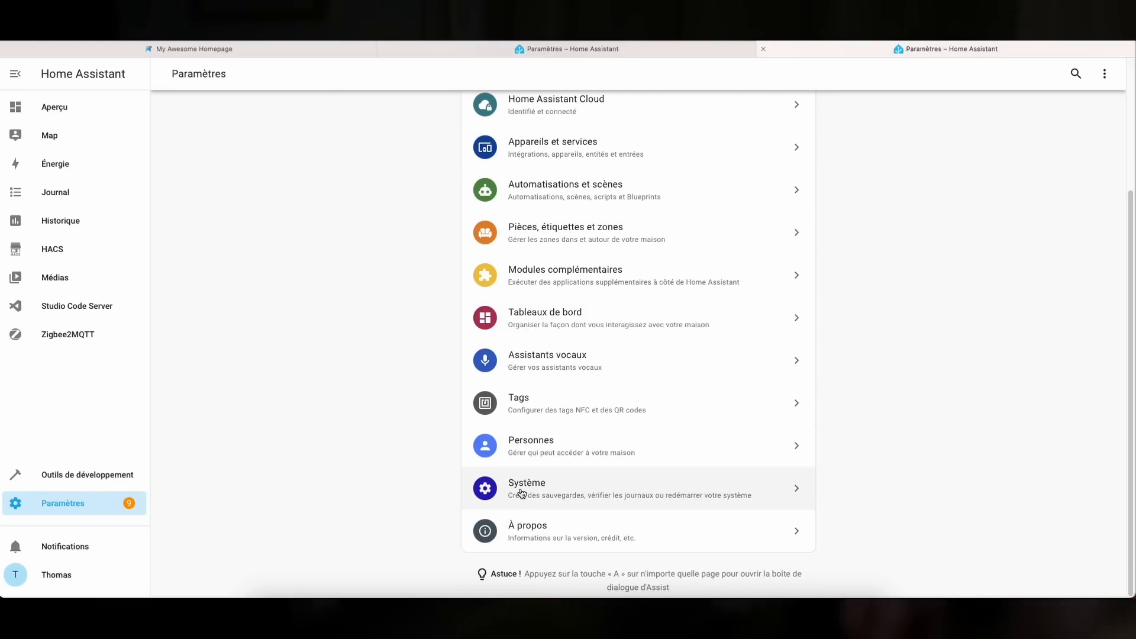
left_click(521, 493)
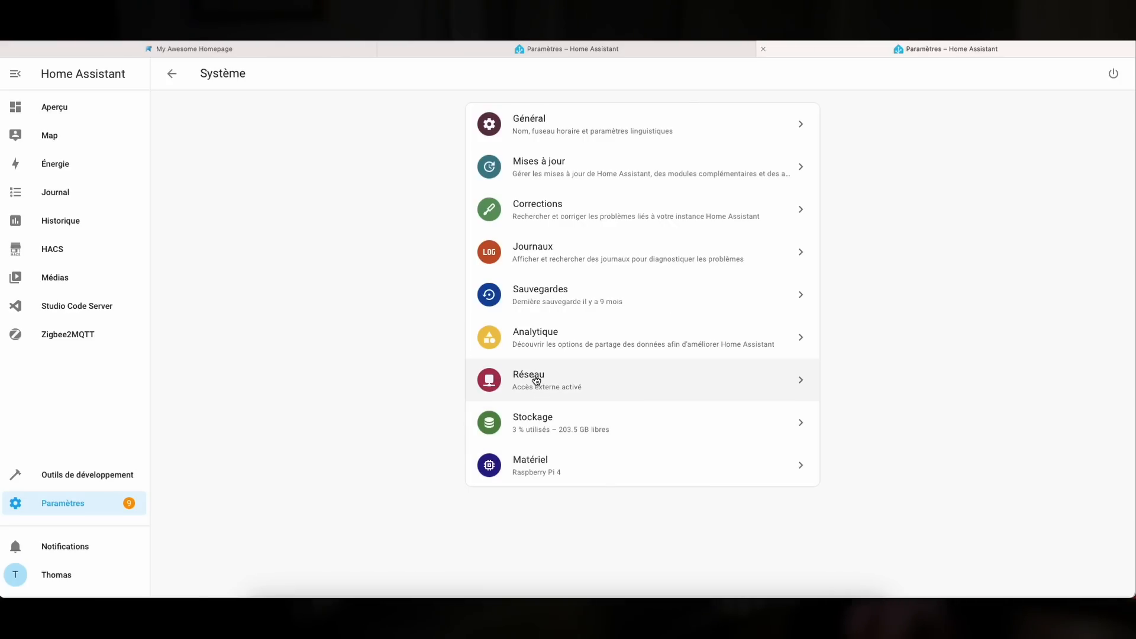
left_click(545, 294)
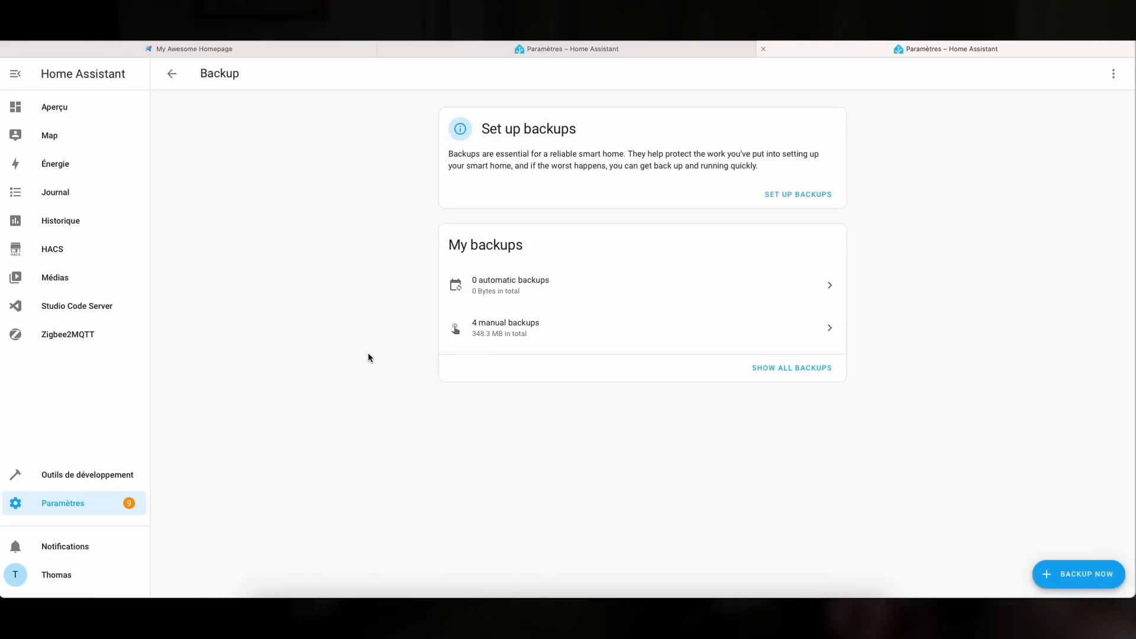
- Begin backup setup on the second instance, copy its encryption key, and choose Custom settings
left_click(786, 195)
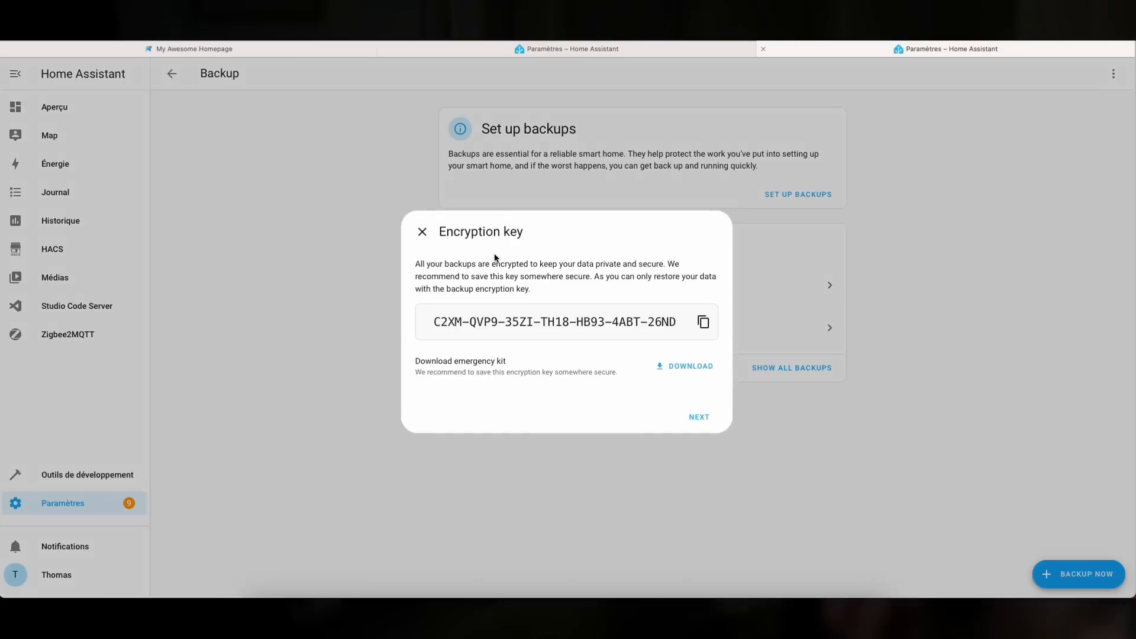
left_click(703, 323)
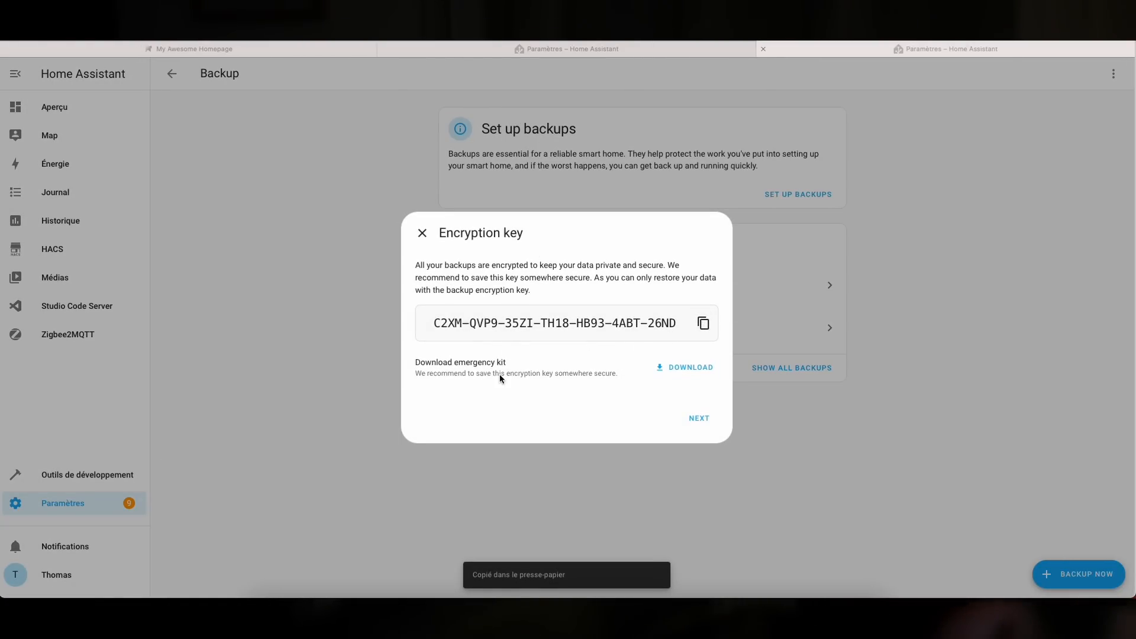
left_click(698, 419)
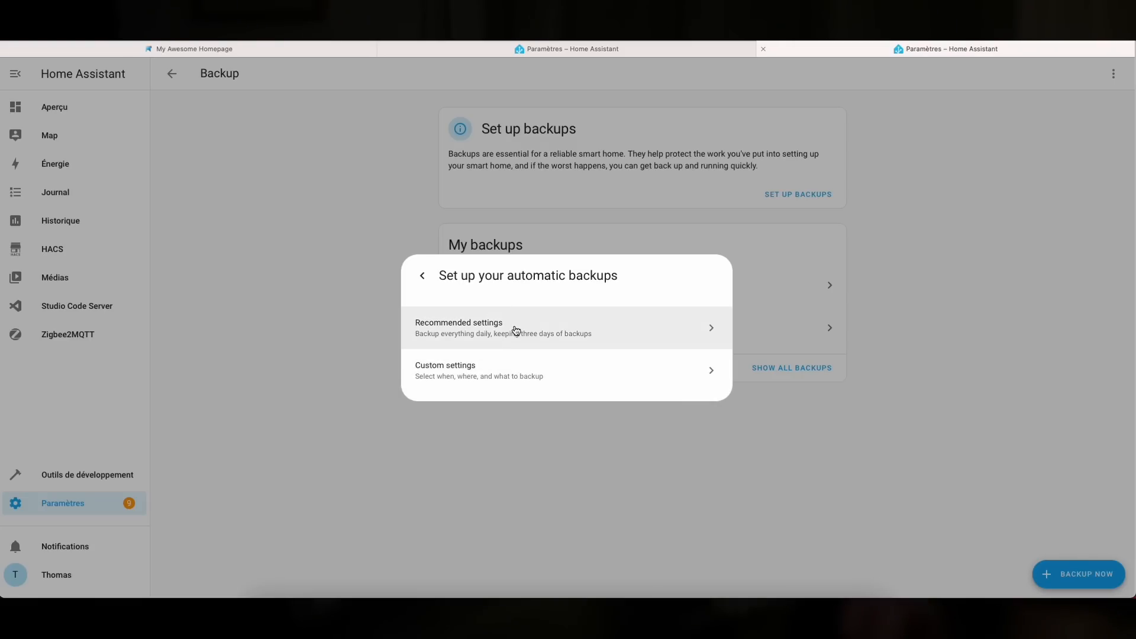
left_click(501, 371)
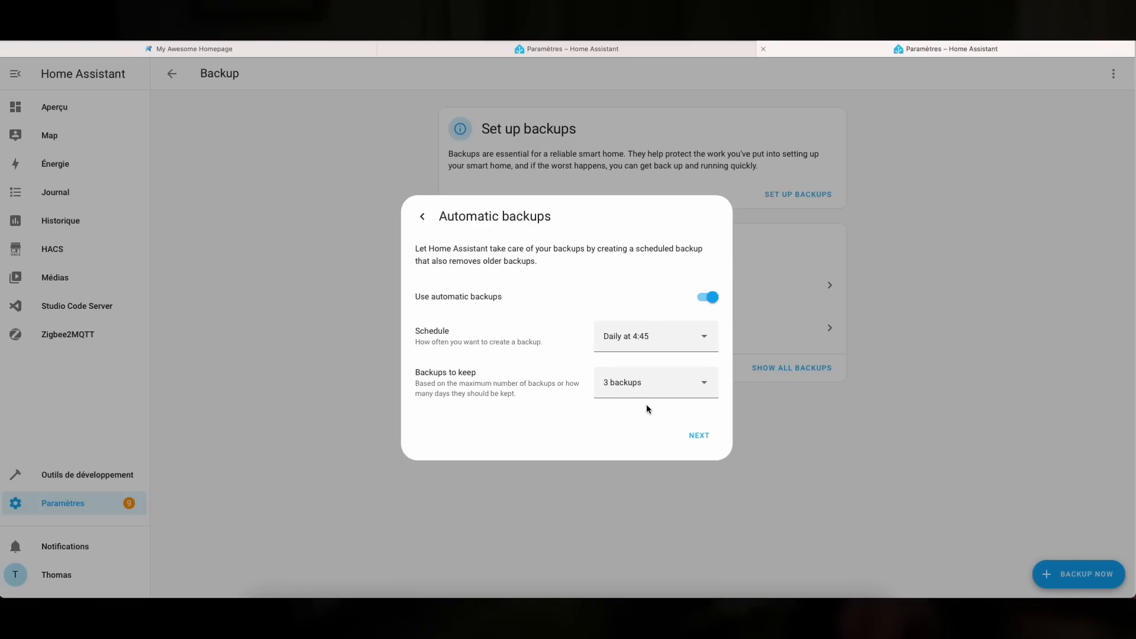
- Set the second instance's automatic backup schedule to Sunday at 4:45 and continue to the backup data
left_click(626, 336)
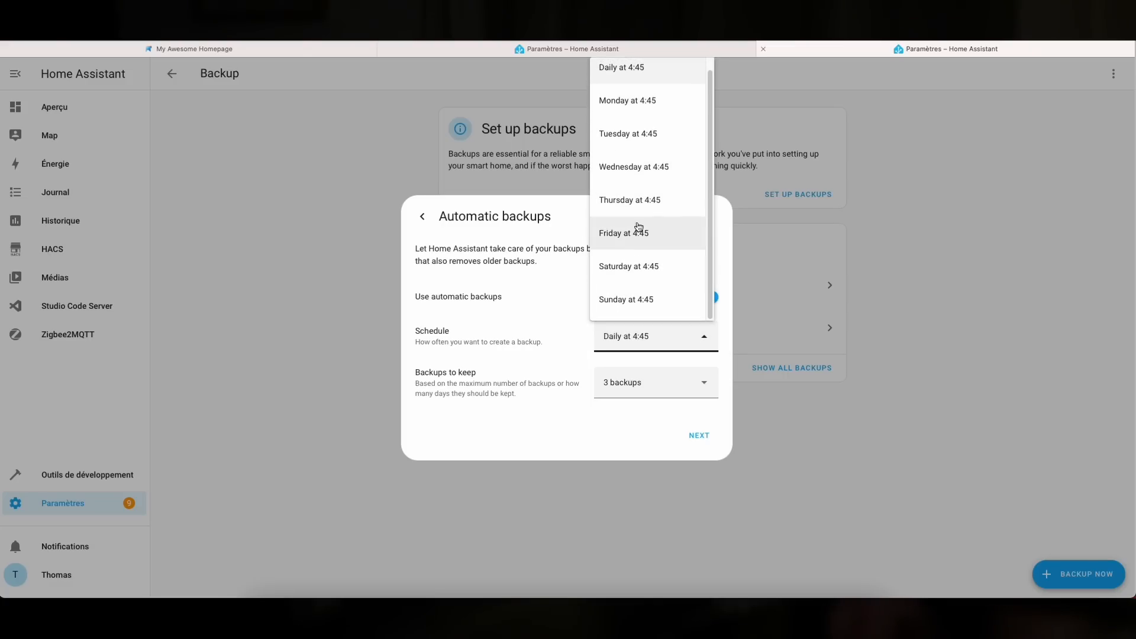
left_click(625, 314)
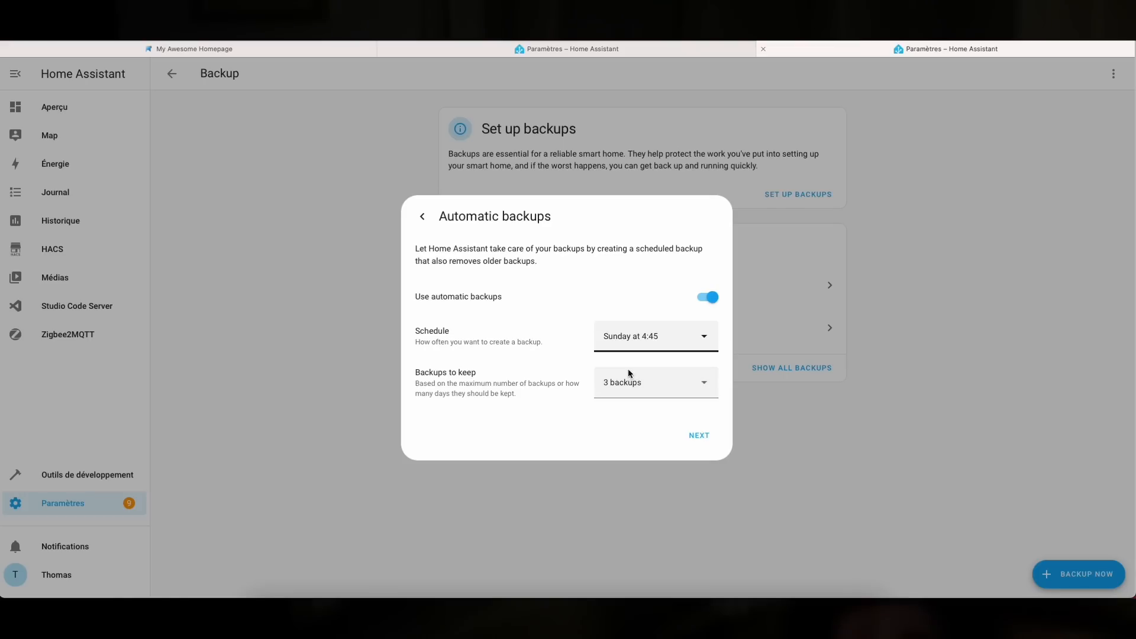
left_click(689, 435)
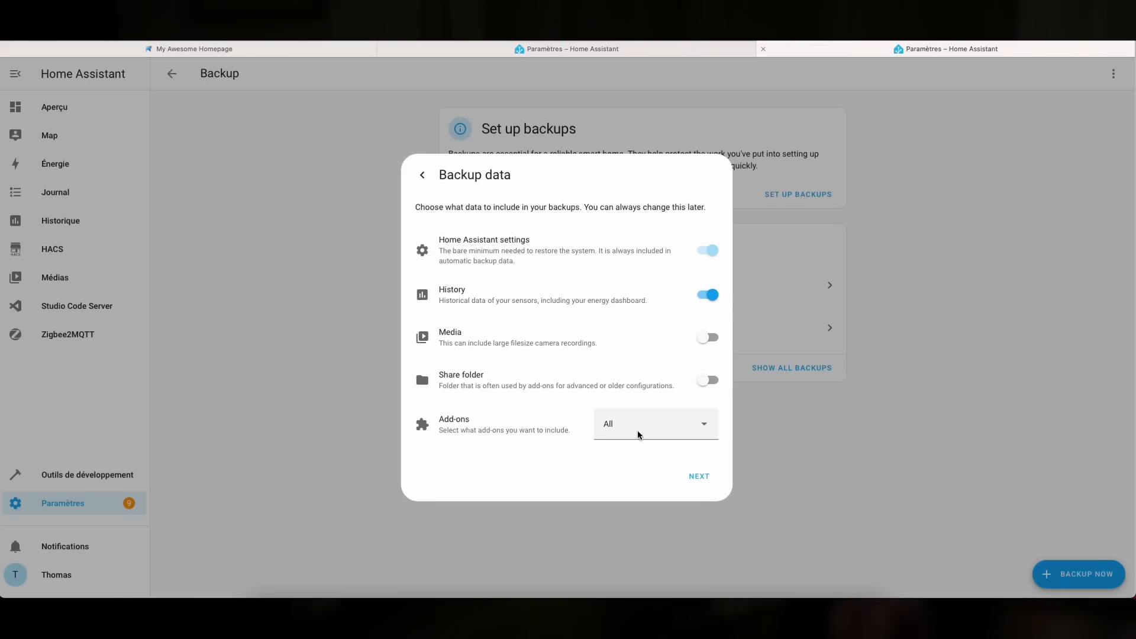
- Accept the backup data and locations, save and create the backup, and return to the first instance's backup page
left_click(699, 477)
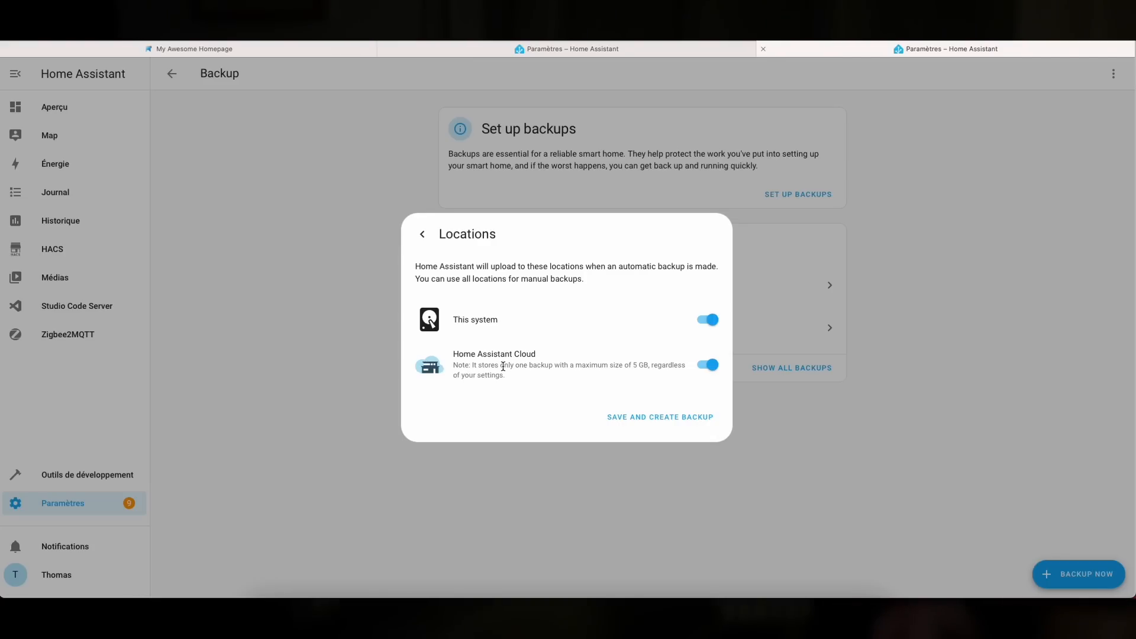
left_click(667, 421)
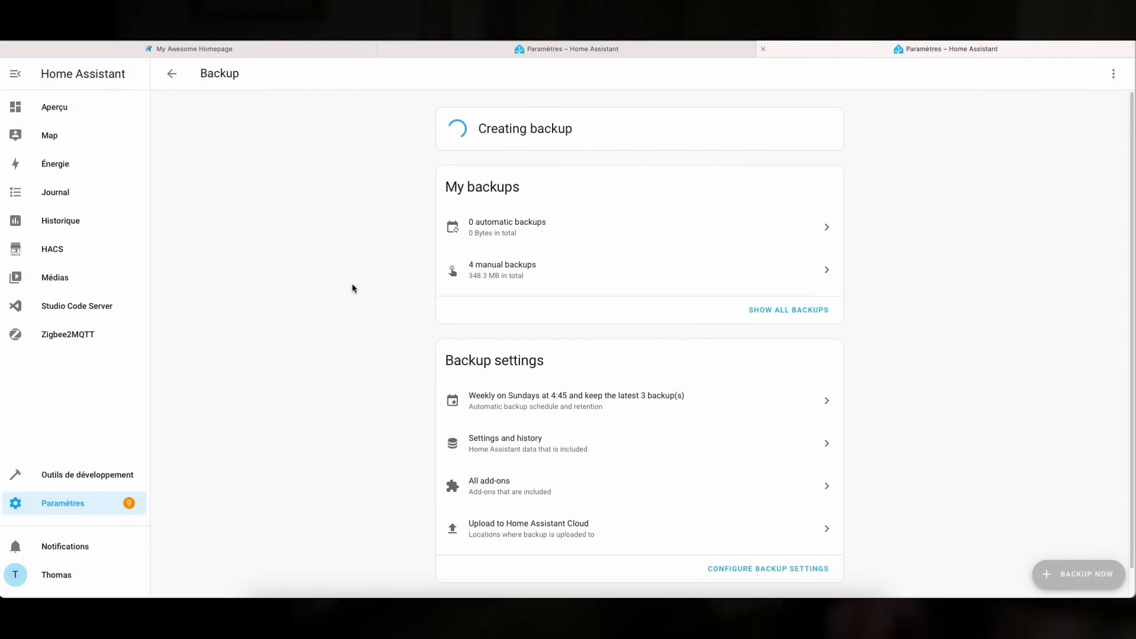
left_click(553, 50)
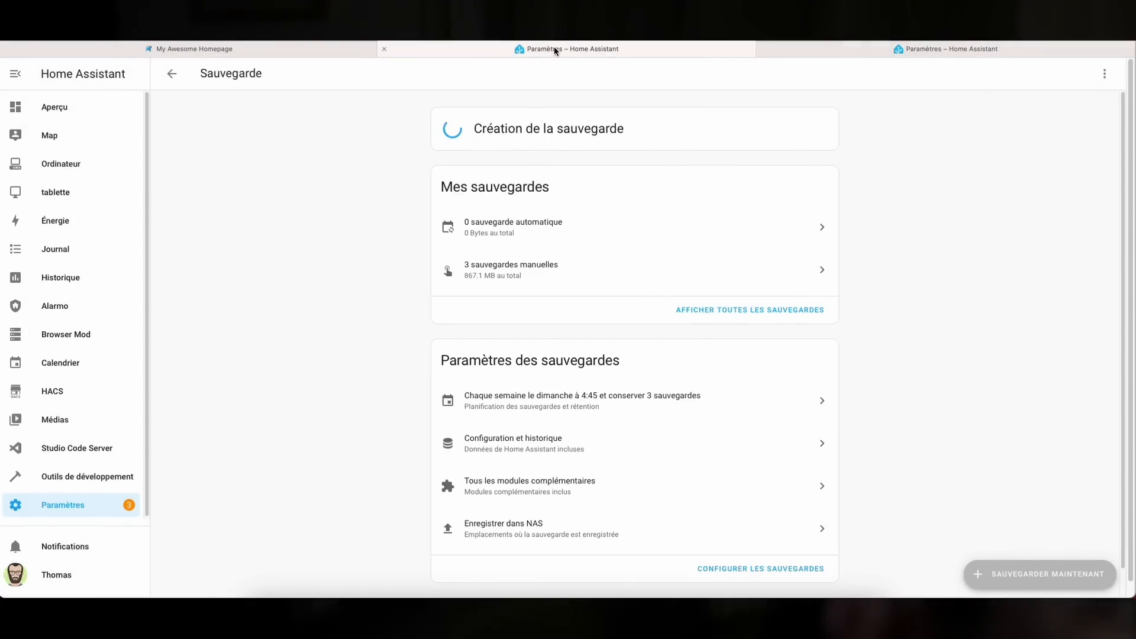